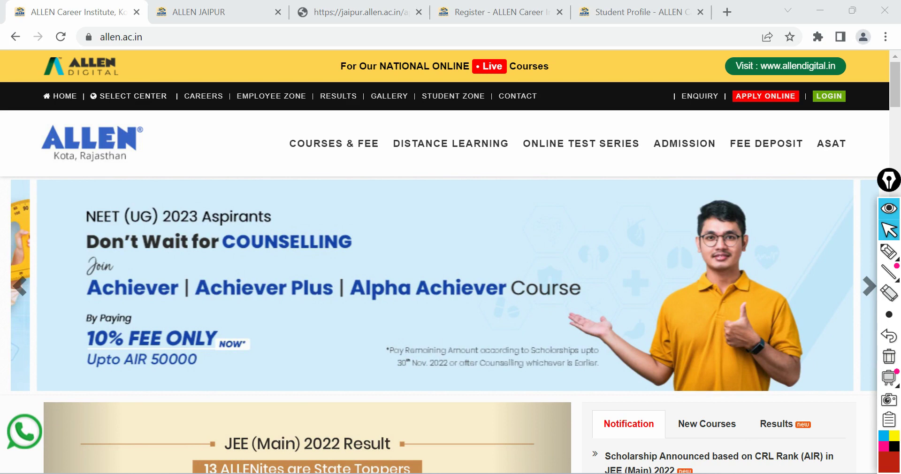
- Mark the site address allen.ac.in with a pen stroke, and clear the annotation
{"action": "left_click", "coordinate": [889, 252]}
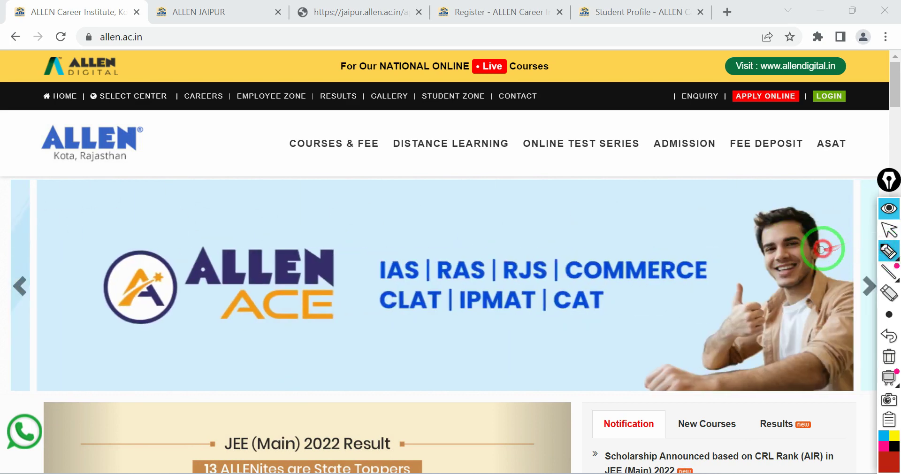
{"action": "mouse_move", "coordinate": [165, 43]}
{"action": "left_mouse_down"}
{"action": "mouse_move", "coordinate": [126, 26]}
{"action": "mouse_move", "coordinate": [93, 56]}
{"action": "mouse_move", "coordinate": [150, 56]}
{"action": "mouse_move", "coordinate": [143, 41]}
{"action": "left_mouse_up"}
{"action": "left_click", "coordinate": [889, 357]}
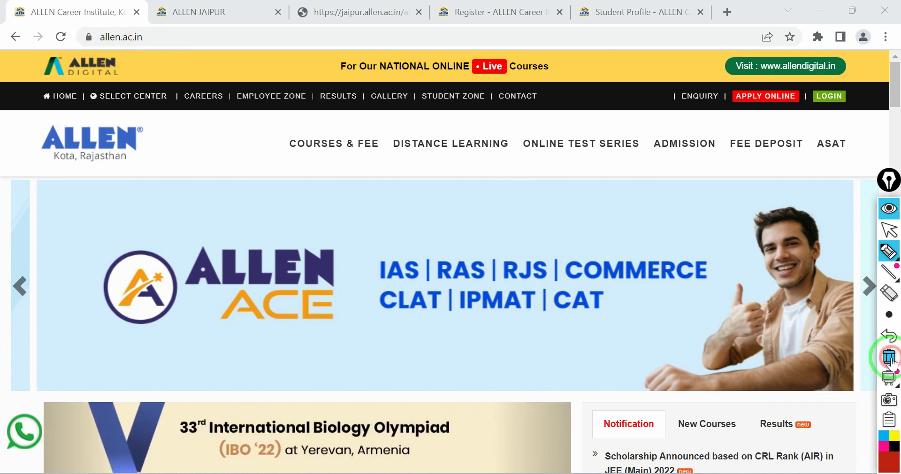
{"action": "left_click", "coordinate": [889, 230]}
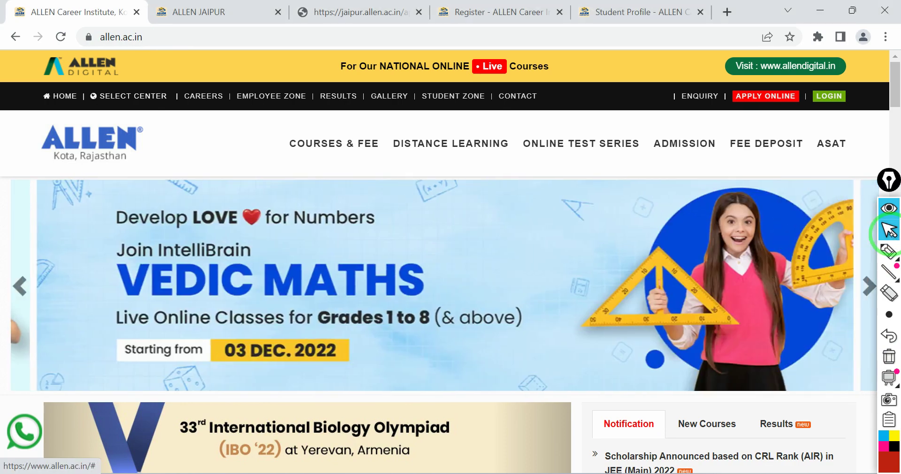
- Bring up the list of ALLEN centers and proceed through the Jaipur center's site to its Apply Online page
{"action": "left_click", "coordinate": [128, 96]}
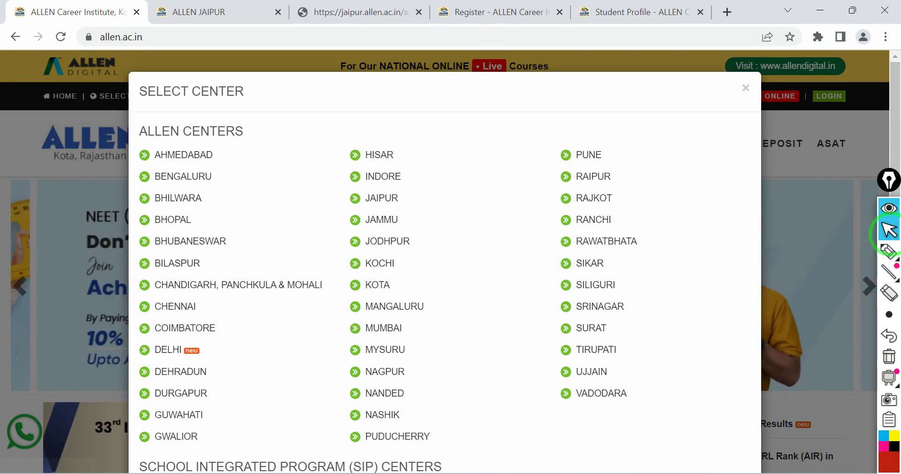
{"action": "key", "text": "ctrl+Tab"}
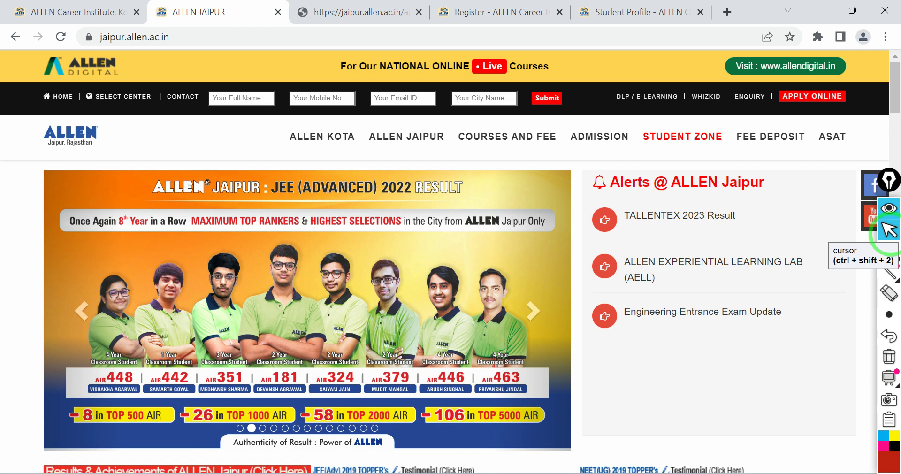
{"action": "left_click", "coordinate": [892, 240]}
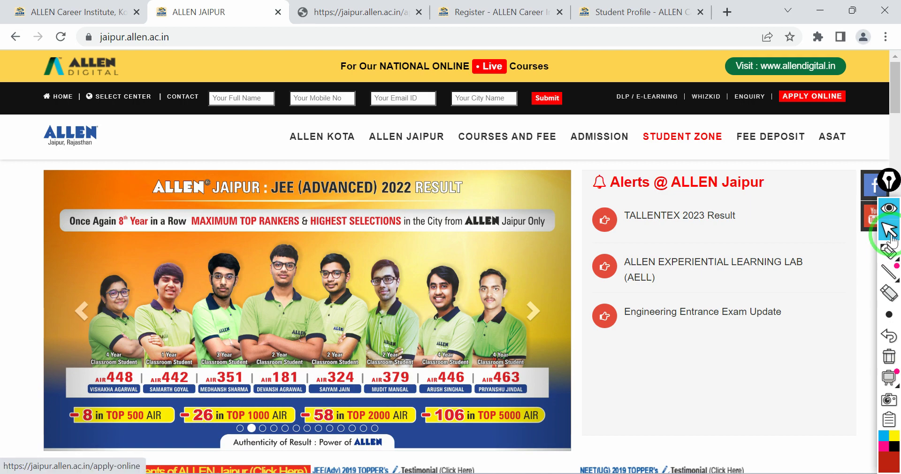
{"action": "key", "text": "ctrl+Tab"}
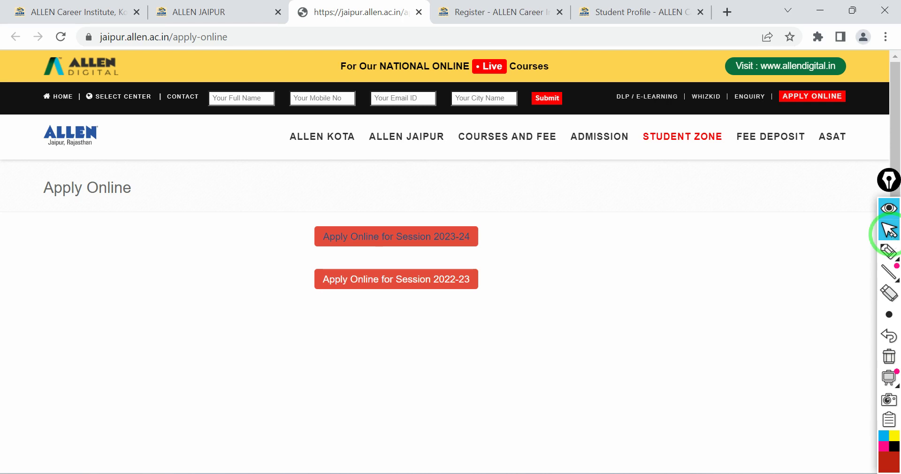
- Mark the Session 2022-23 application with a cross and Session 2023-24 with ticks, and clear the annotations
{"action": "left_click", "coordinate": [889, 252]}
{"action": "left_click", "coordinate": [826, 251]}
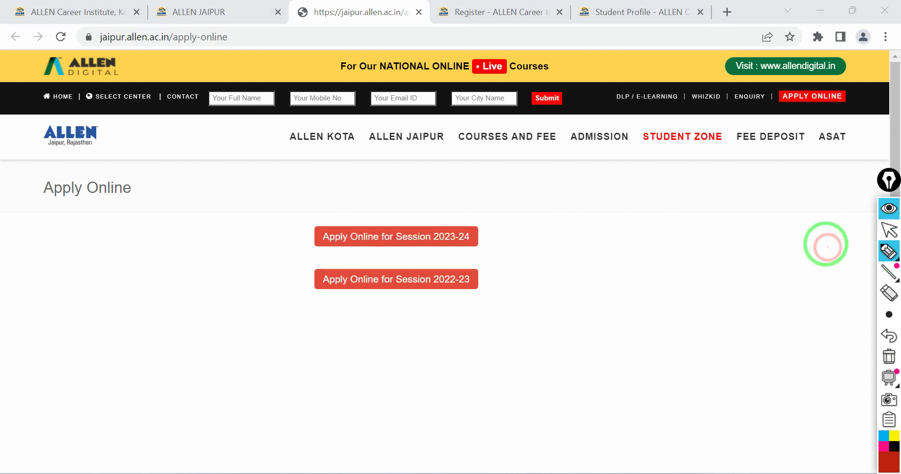
{"action": "mouse_move", "coordinate": [493, 276]}
{"action": "left_mouse_down"}
{"action": "mouse_move", "coordinate": [493, 306]}
{"action": "mouse_move", "coordinate": [517, 288]}
{"action": "left_mouse_up"}
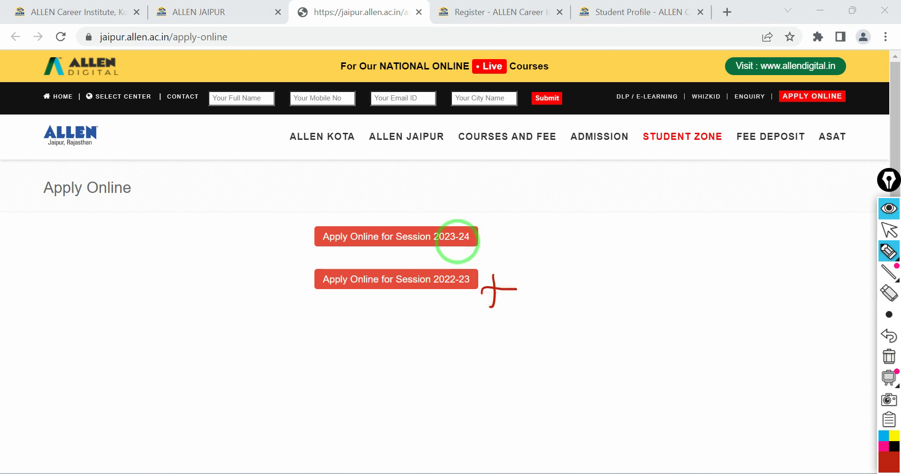
{"action": "mouse_move", "coordinate": [490, 231]}
{"action": "left_mouse_down"}
{"action": "mouse_move", "coordinate": [502, 239]}
{"action": "mouse_move", "coordinate": [522, 214]}
{"action": "left_mouse_up"}
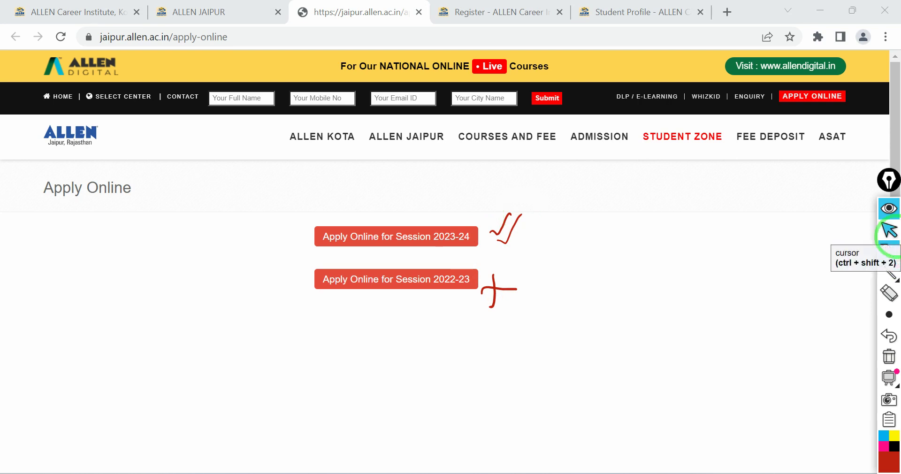
{"action": "left_click", "coordinate": [889, 355]}
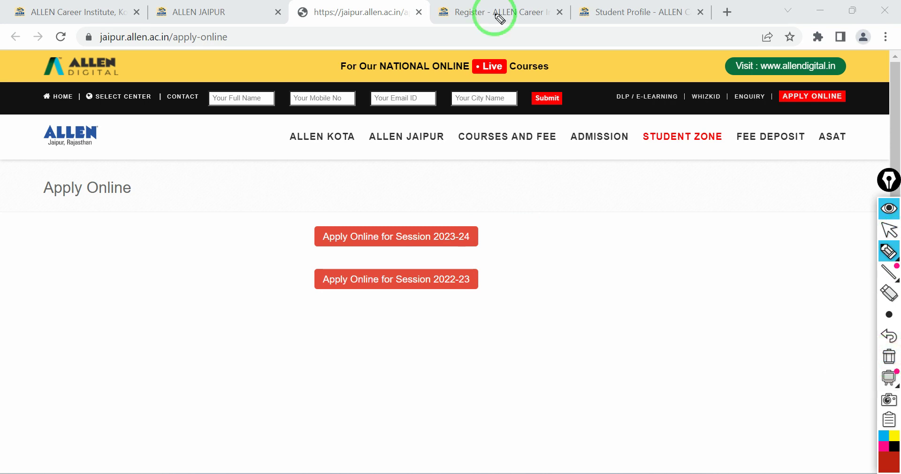
{"action": "left_click", "coordinate": [889, 230]}
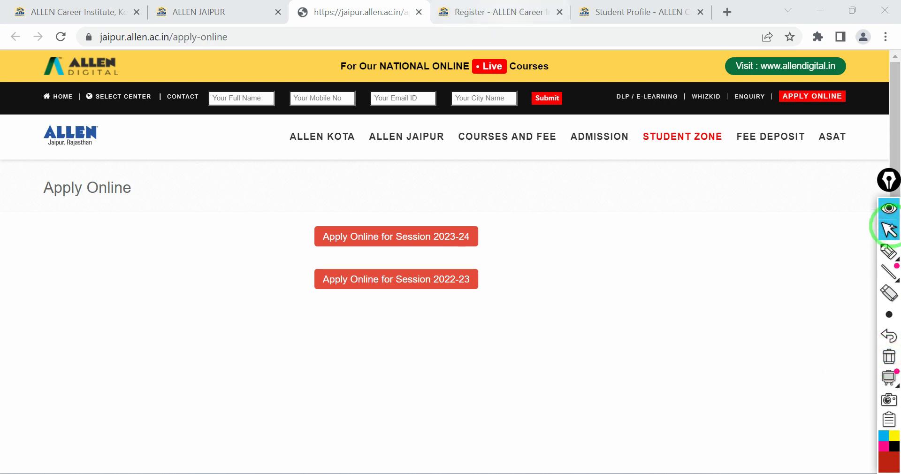
- Go to the Session 2023-24 student registration form and review its fields, consent checkboxes and submission area
{"action": "key", "text": "ctrl+Tab"}
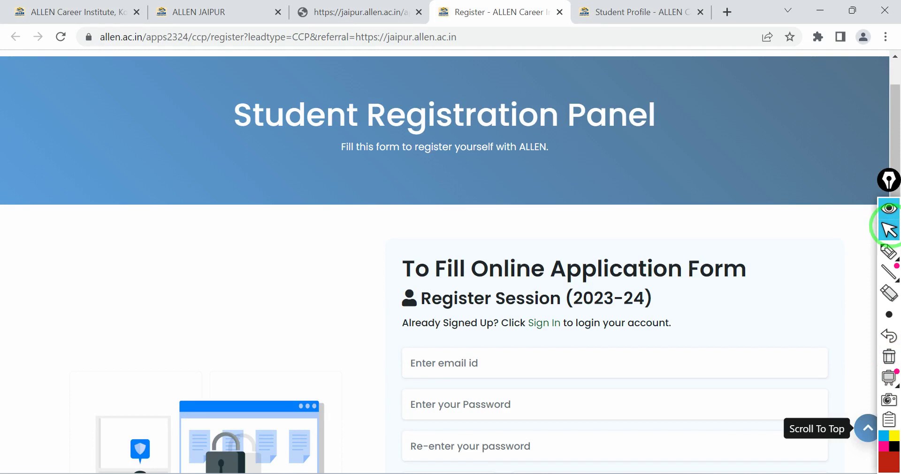
{"action": "scroll", "coordinate": [889, 229], "scroll_direction": "down", "scroll_amount": 3}
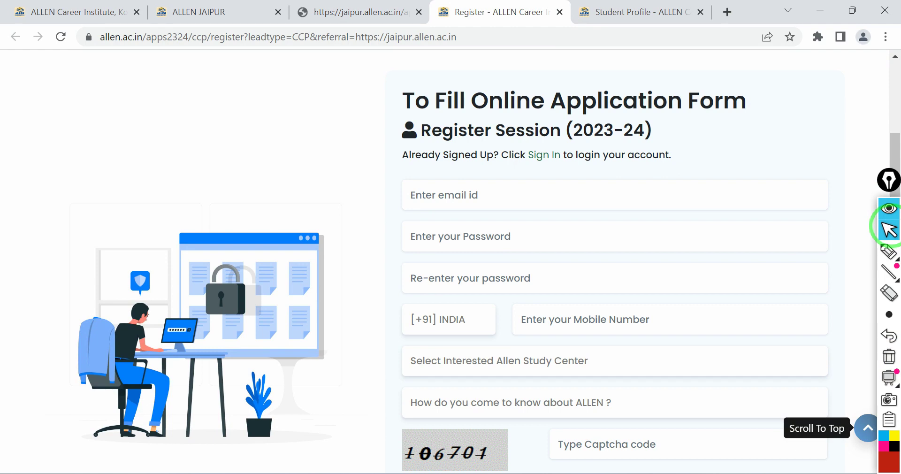
{"action": "scroll", "coordinate": [888, 229], "scroll_direction": "down", "scroll_amount": 2}
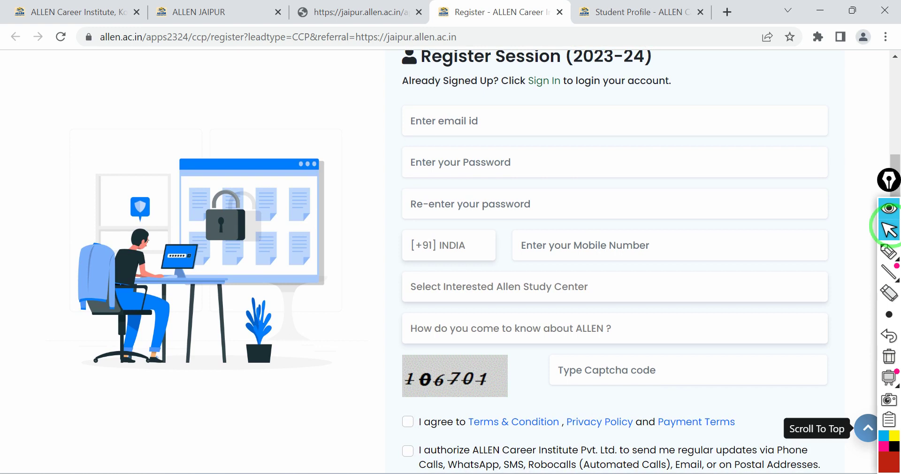
{"action": "scroll", "coordinate": [888, 229], "scroll_direction": "down", "scroll_amount": 3}
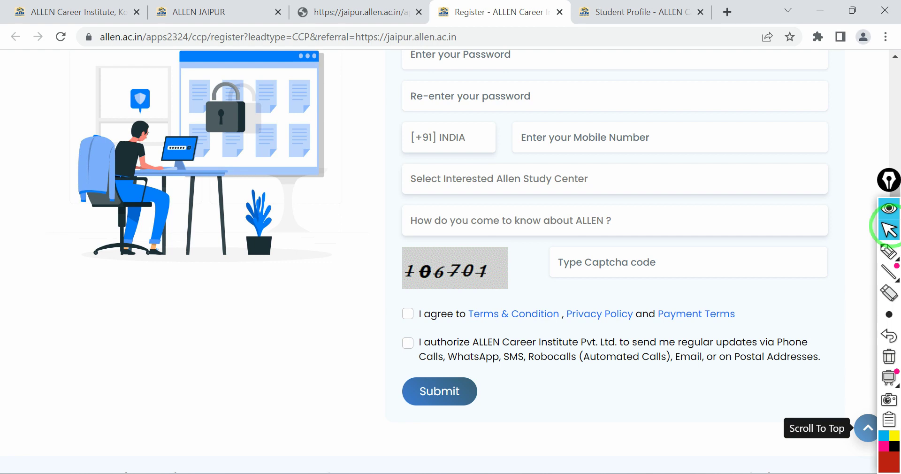
- Switch to the Student Profile application form and view its Course Details section
{"action": "left_click", "coordinate": [633, 12]}
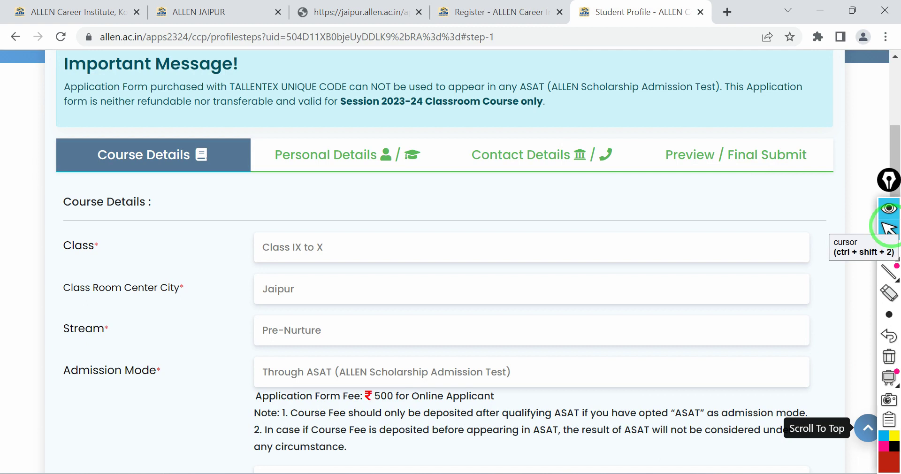
{"action": "left_click", "coordinate": [888, 229]}
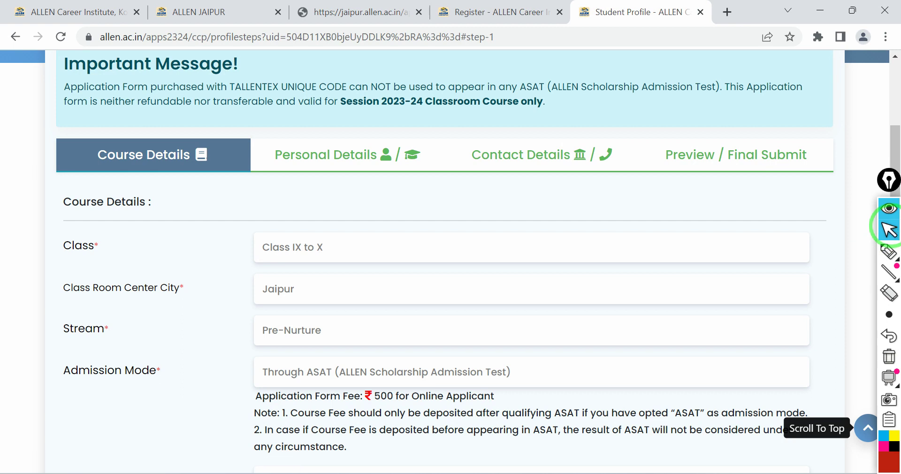
{"action": "scroll", "coordinate": [892, 226], "scroll_direction": "down", "scroll_amount": 1}
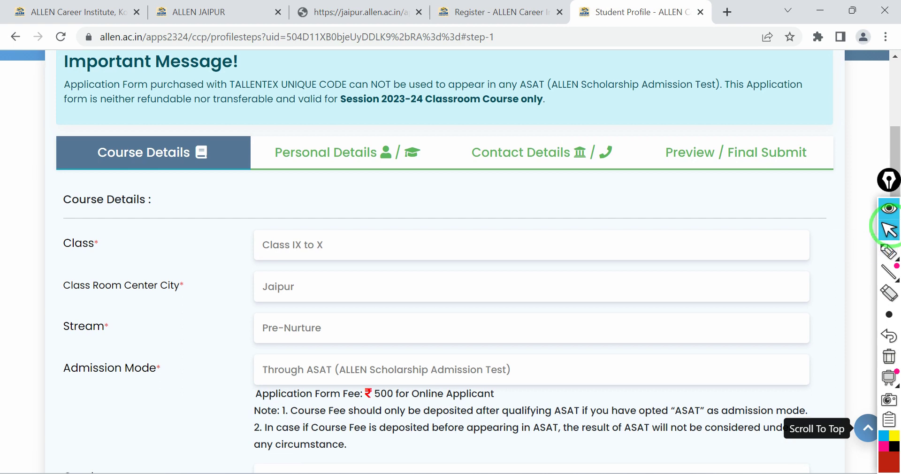
{"action": "scroll", "coordinate": [889, 229], "scroll_direction": "down", "scroll_amount": 2}
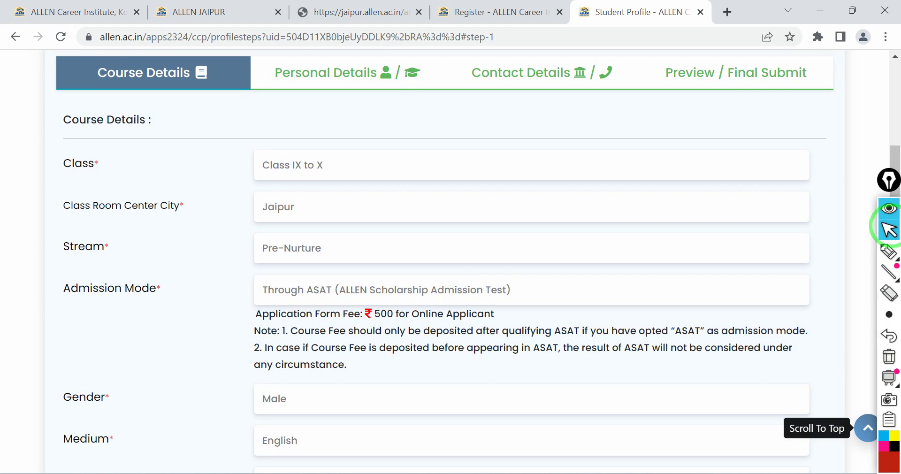
- Look through the Class Room Center City options and choose Jaipur
{"action": "key", "text": "space"}
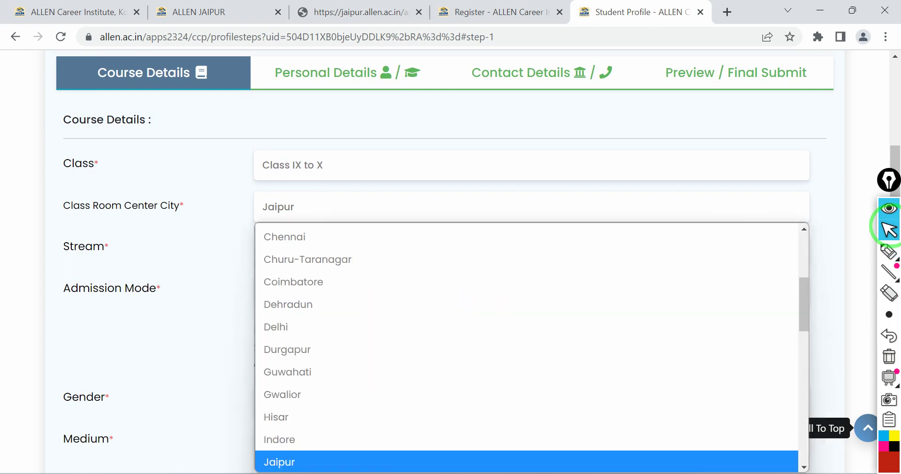
{"action": "left_click_drag", "start_coordinate": [804, 304], "coordinate": [804, 261]}
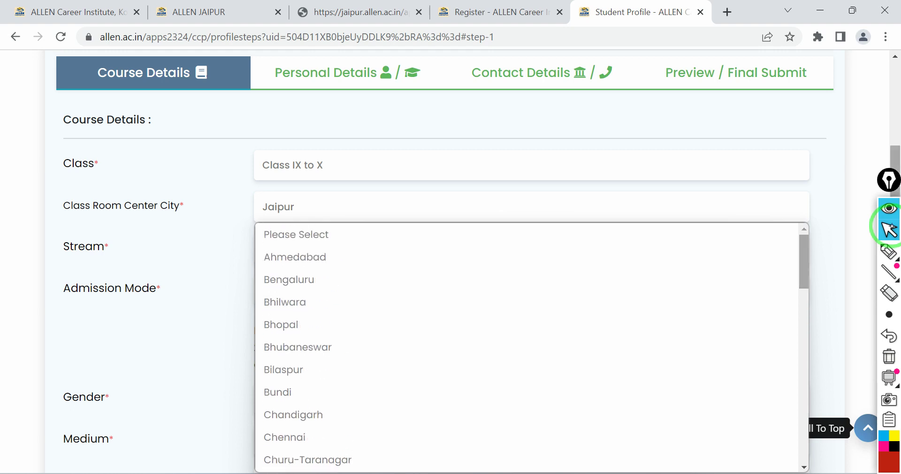
{"action": "key", "text": "d"}
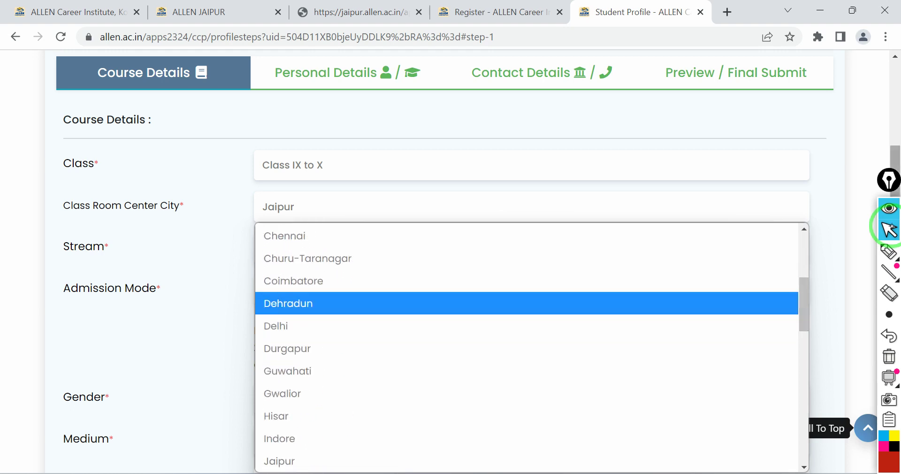
{"action": "key", "text": "g"}
{"action": "scroll", "coordinate": [804, 305], "scroll_direction": "up", "scroll_amount": 1}
{"action": "left_click_drag", "start_coordinate": [804, 305], "coordinate": [803, 343]}
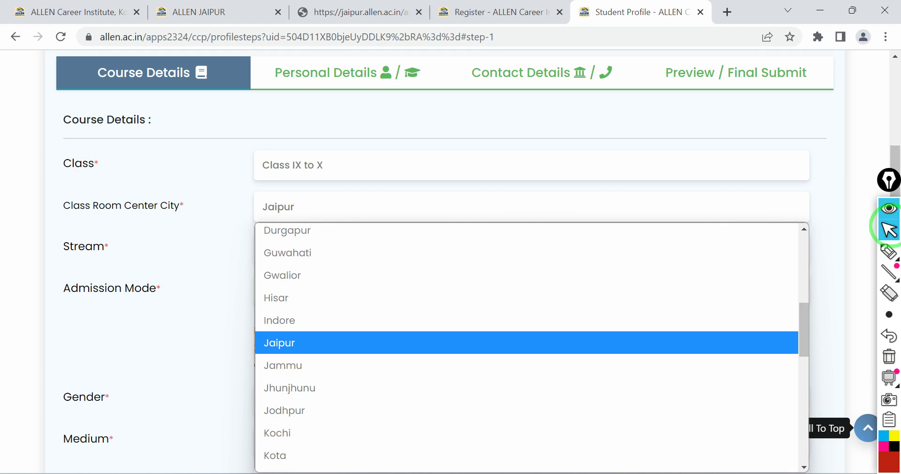
{"action": "key", "text": "Return"}
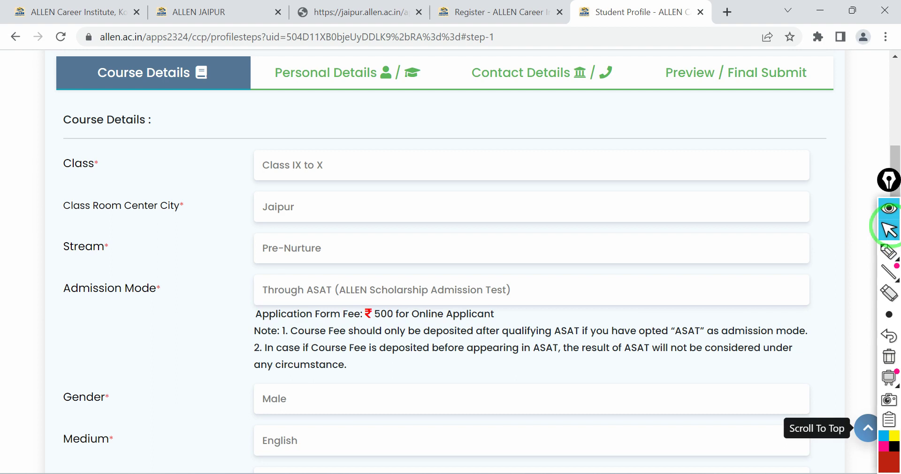
- Draw pen annotations above the Class field and clear them
{"action": "left_click", "coordinate": [889, 252]}
{"action": "left_click", "coordinate": [823, 250]}
{"action": "mouse_move", "coordinate": [318, 149]}
{"action": "left_mouse_down"}
{"action": "mouse_move", "coordinate": [301, 157]}
{"action": "mouse_move", "coordinate": [332, 151]}
{"action": "mouse_move", "coordinate": [358, 182]}
{"action": "mouse_move", "coordinate": [322, 154]}
{"action": "mouse_move", "coordinate": [446, 126]}
{"action": "left_mouse_up"}
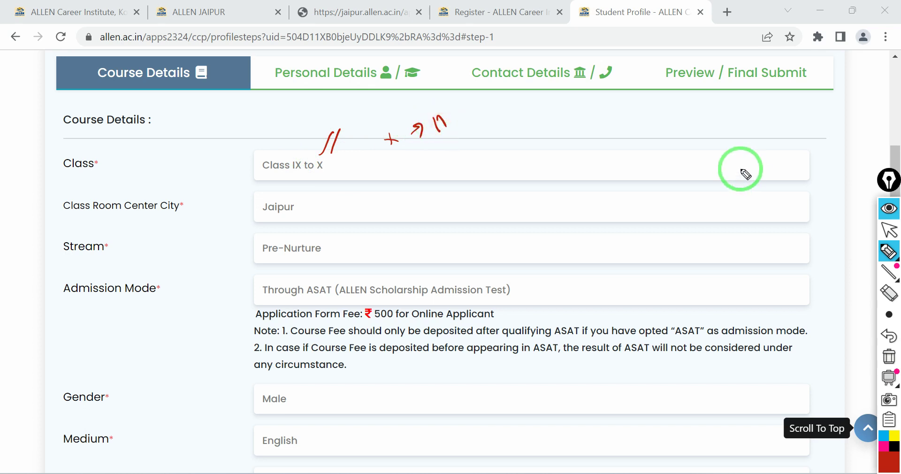
{"action": "left_click", "coordinate": [748, 160]}
{"action": "left_click", "coordinate": [889, 230]}
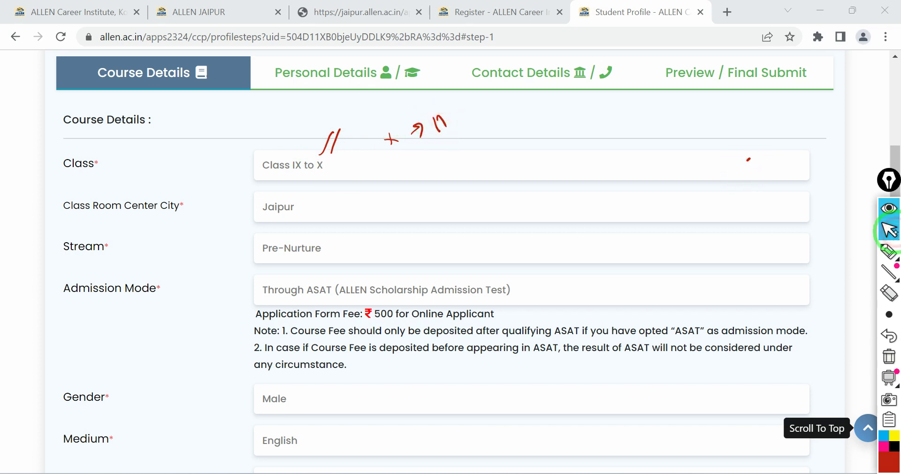
{"action": "left_click", "coordinate": [888, 357]}
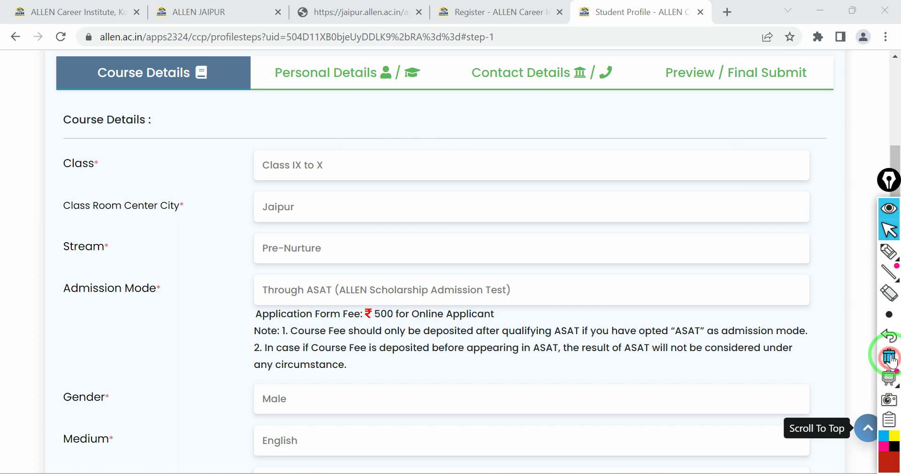
{"action": "left_click", "coordinate": [890, 227]}
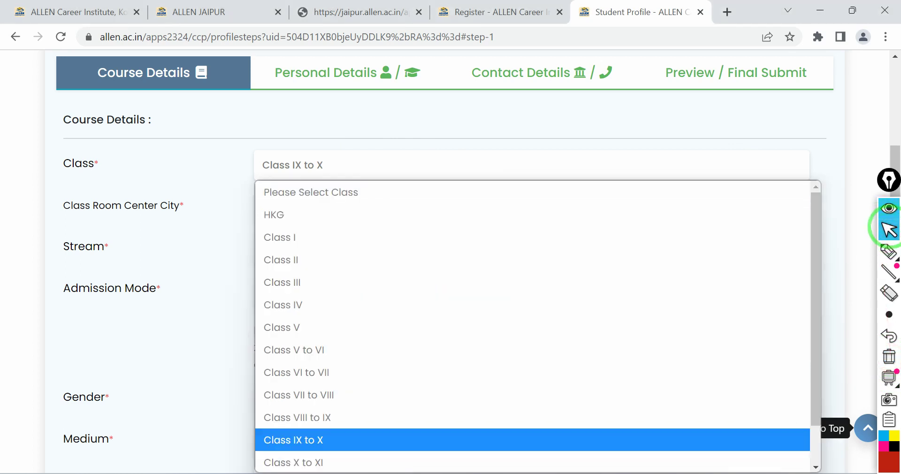
- Look through the Class options from HKG to XII Passed and close the list without choosing another class
{"action": "key", "text": "Down"}
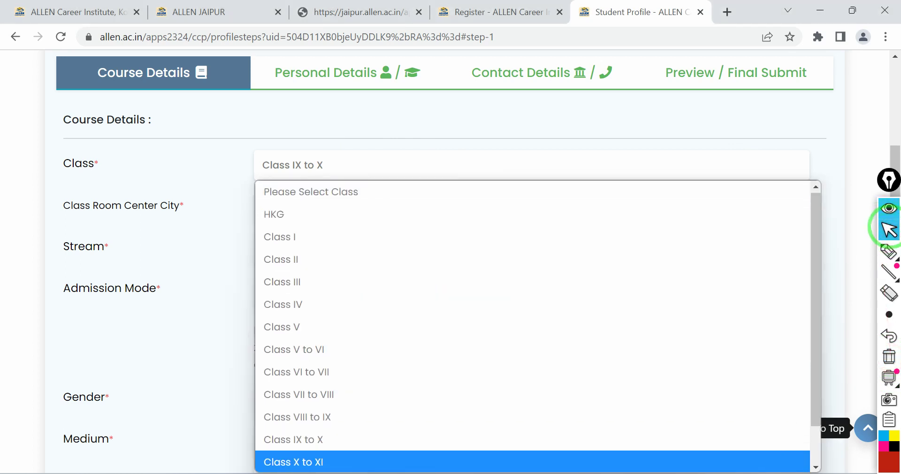
{"action": "key", "text": "h"}
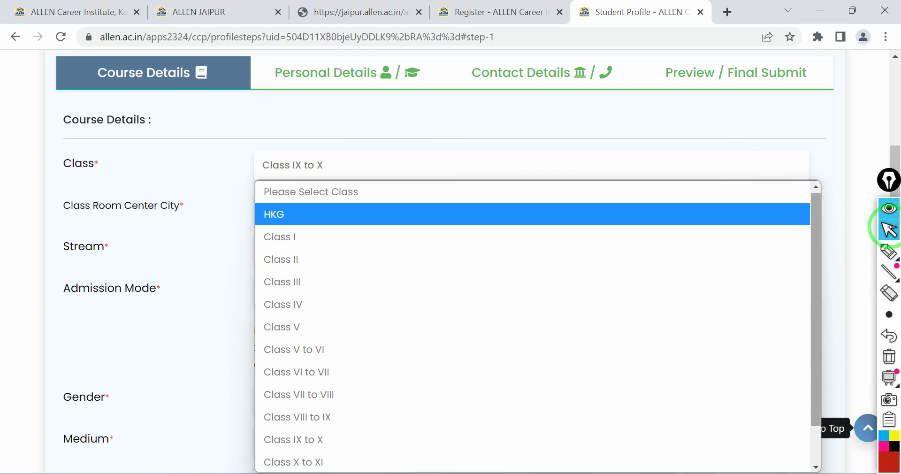
{"action": "key", "text": "Down"}
{"action": "key", "text": "Down"}
{"action": "key", "text": "Down"}
{"action": "key", "text": "Down"}
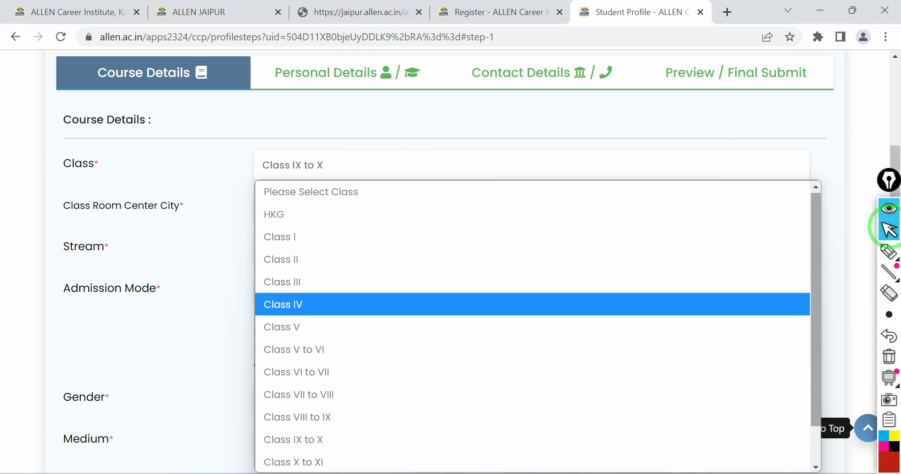
{"action": "left_click_drag", "start_coordinate": [816, 305], "coordinate": [815, 341]}
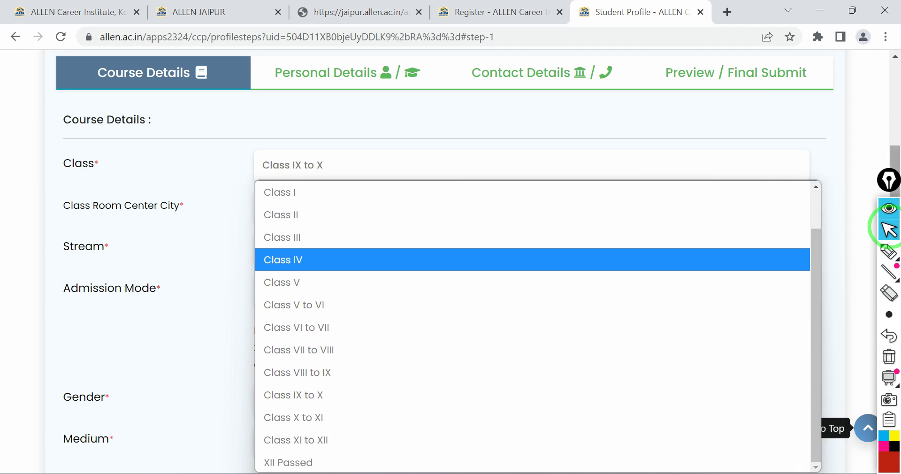
{"action": "key", "text": "Up"}
{"action": "key", "text": "Up"}
{"action": "key", "text": "Up"}
{"action": "key", "text": "Down"}
{"action": "key", "text": "Down"}
{"action": "key", "text": "Down"}
{"action": "key", "text": "Down"}
{"action": "key", "text": "Down"}
{"action": "key", "text": "Down"}
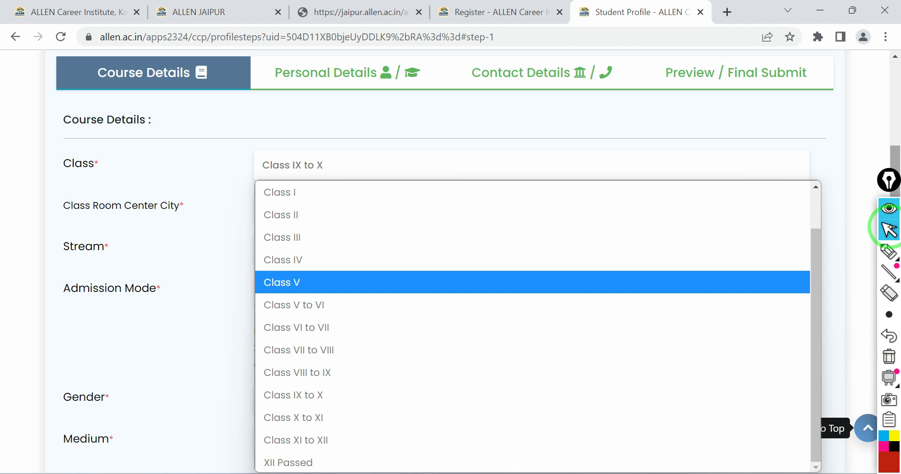
{"action": "key", "text": "Down"}
{"action": "key", "text": "Down"}
{"action": "key", "text": "Down"}
{"action": "key", "text": "Down"}
{"action": "key", "text": "Down"}
{"action": "key", "text": "Down"}
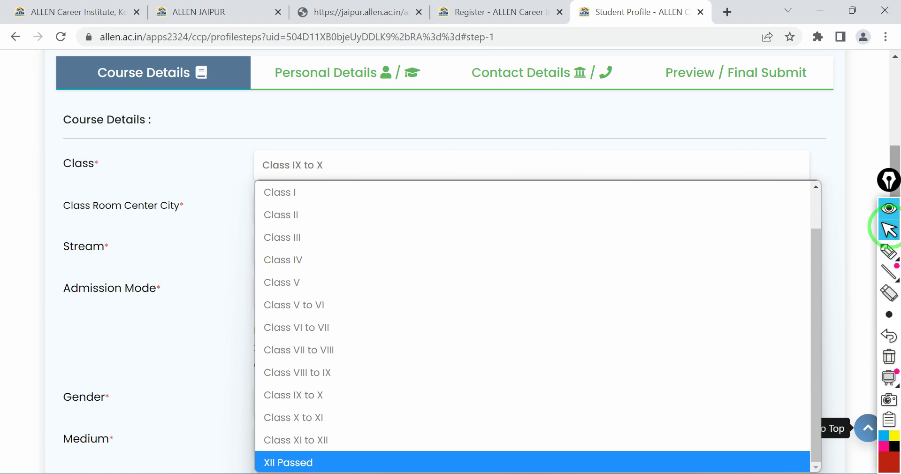
{"action": "key", "text": "Up"}
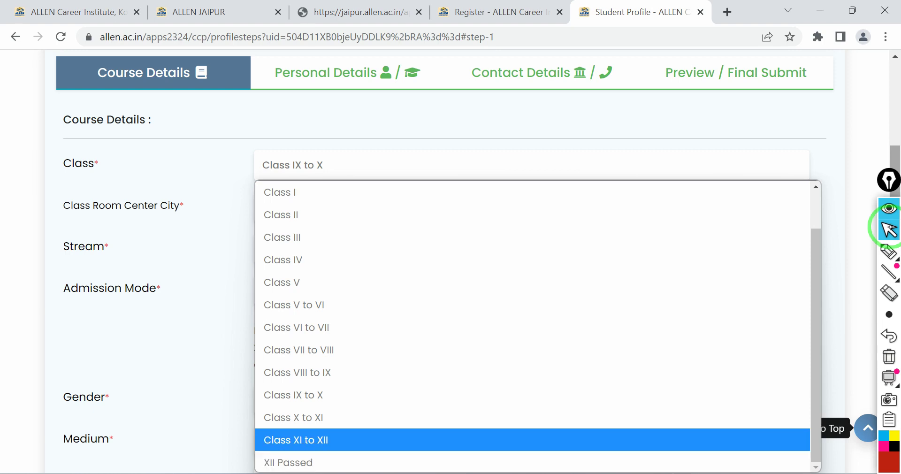
{"action": "key", "text": "Up"}
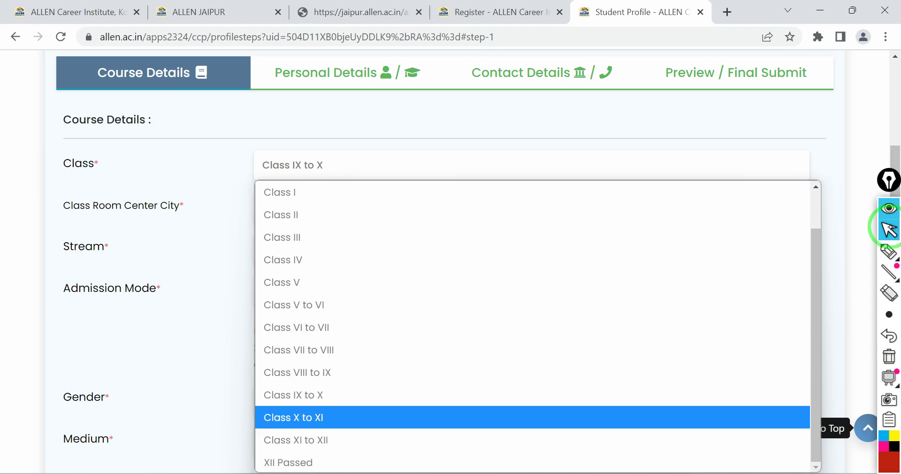
{"action": "key", "text": "Escape"}
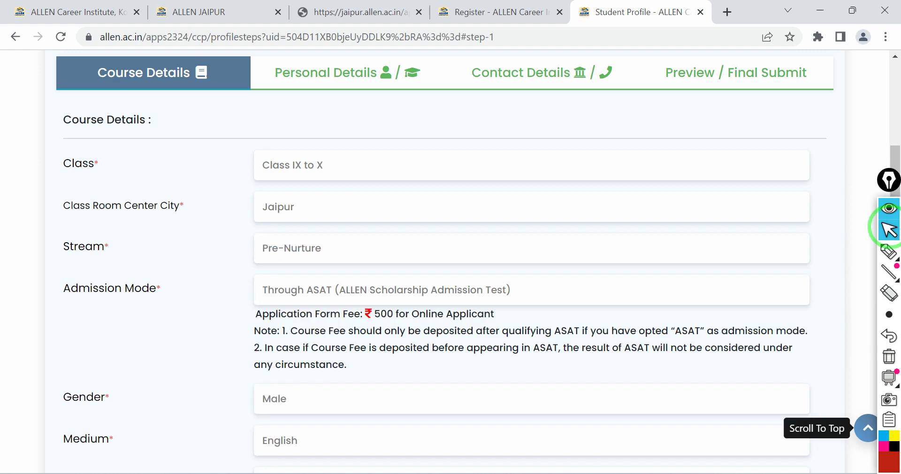
- Review the Admission Mode options for ASAT, direct admission and TALLENTEX Qualified, and close the list without choosing another
{"action": "key", "text": "alt+Down"}
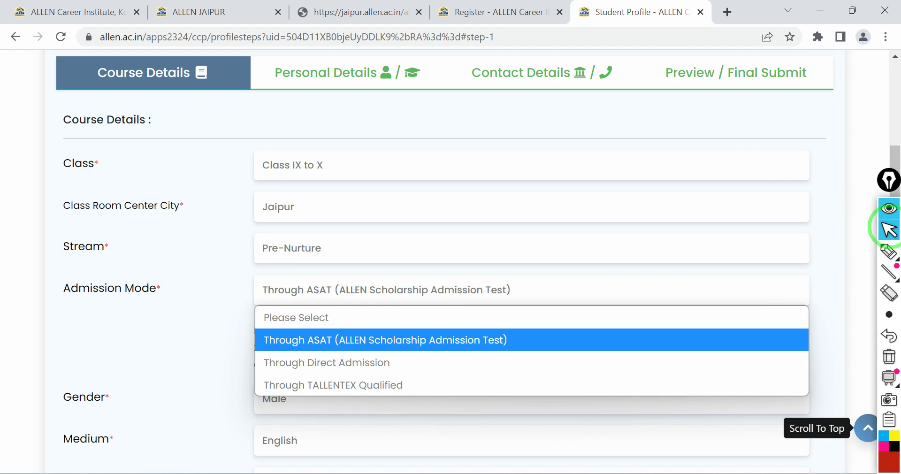
{"action": "key", "text": "Down"}
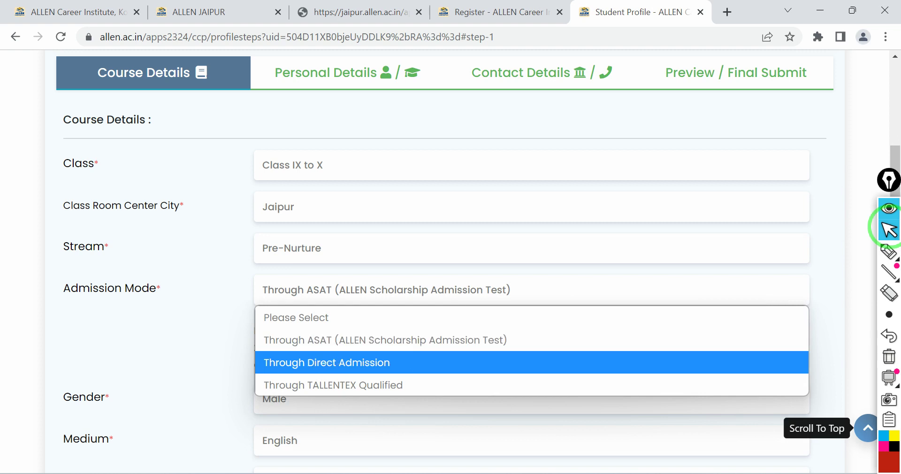
{"action": "key", "text": "Down"}
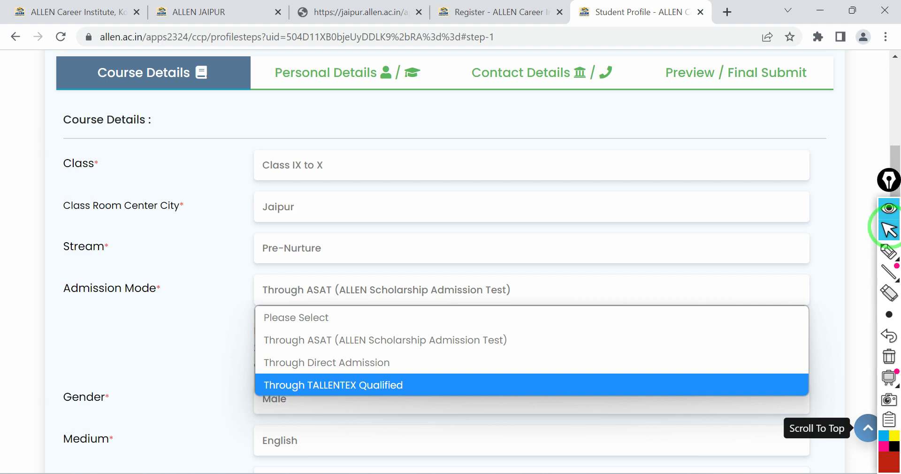
{"action": "key", "text": "Up"}
{"action": "key", "text": "Up"}
{"action": "key", "text": "Up"}
{"action": "key", "text": "Escape"}
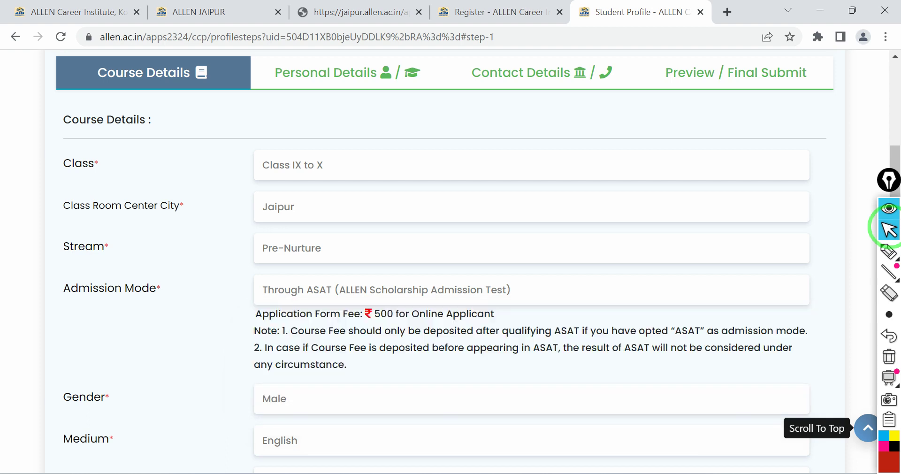
- Mark the application form fee and the two ASAT notes with red pen strokes, and clear all the annotations
{"action": "left_click", "coordinate": [889, 252]}
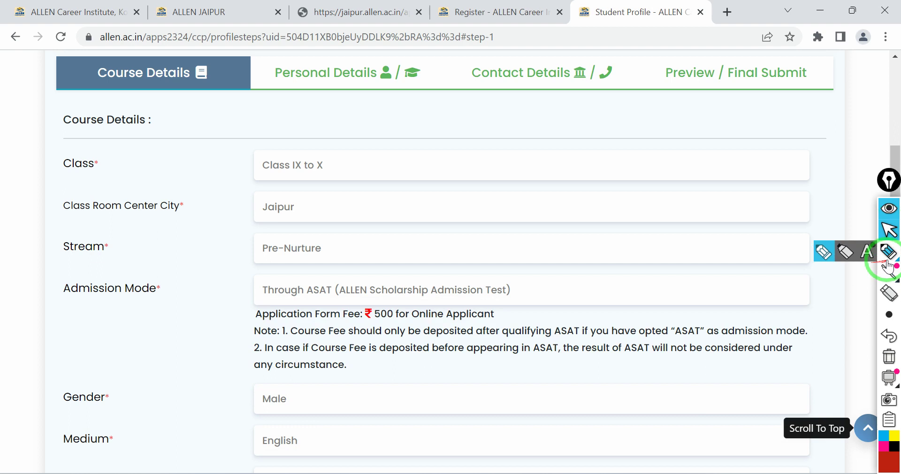
{"action": "left_click", "coordinate": [832, 252]}
{"action": "left_click_drag", "start_coordinate": [365, 319], "coordinate": [403, 324]}
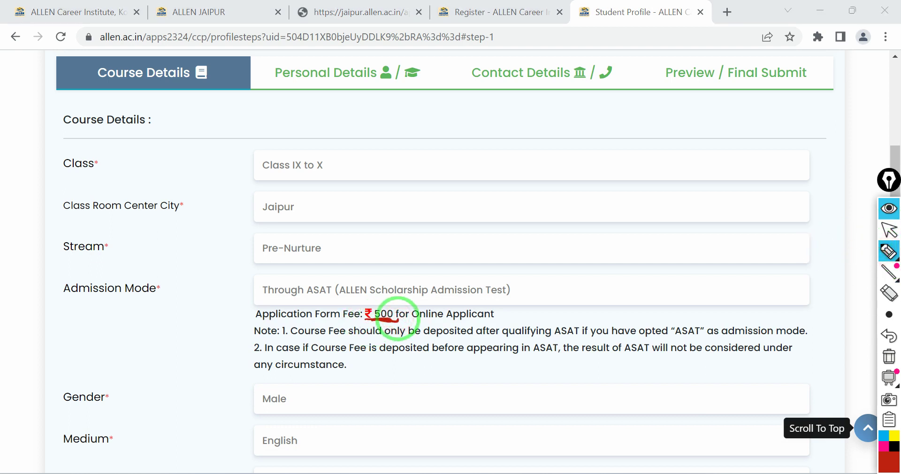
{"action": "mouse_move", "coordinate": [235, 346]}
{"action": "left_mouse_down"}
{"action": "mouse_move", "coordinate": [241, 332]}
{"action": "mouse_move", "coordinate": [257, 337]}
{"action": "left_mouse_up"}
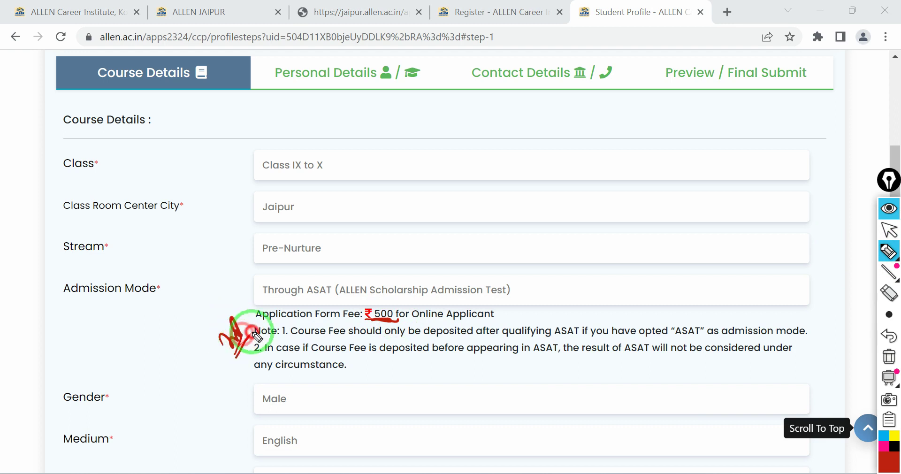
{"action": "left_click_drag", "start_coordinate": [452, 348], "coordinate": [489, 348]}
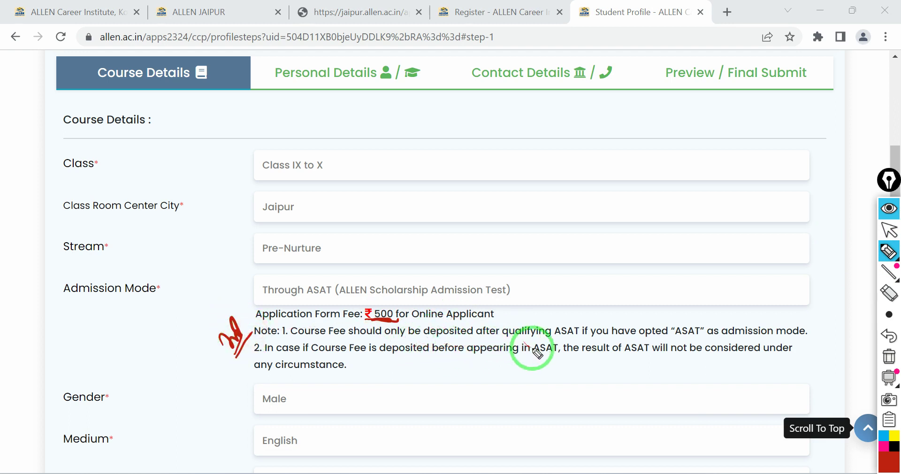
{"action": "left_click_drag", "start_coordinate": [551, 341], "coordinate": [685, 345]}
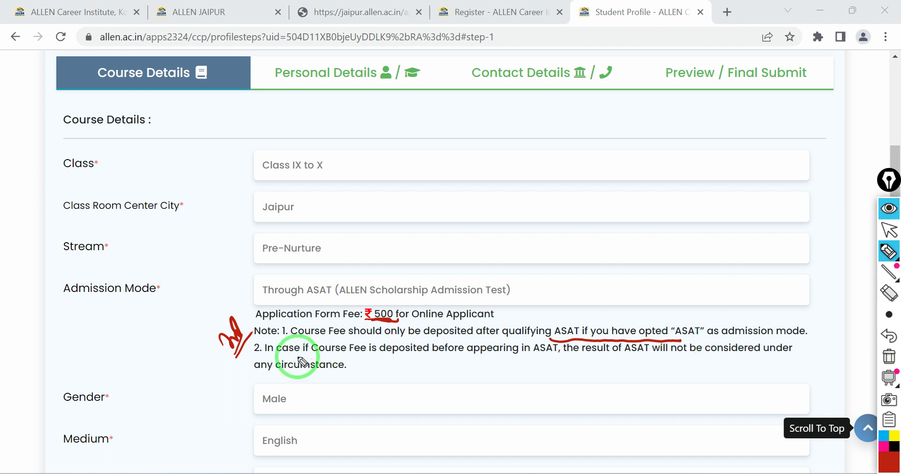
{"action": "left_click_drag", "start_coordinate": [345, 362], "coordinate": [795, 362]}
{"action": "left_click_drag", "start_coordinate": [261, 377], "coordinate": [352, 375]}
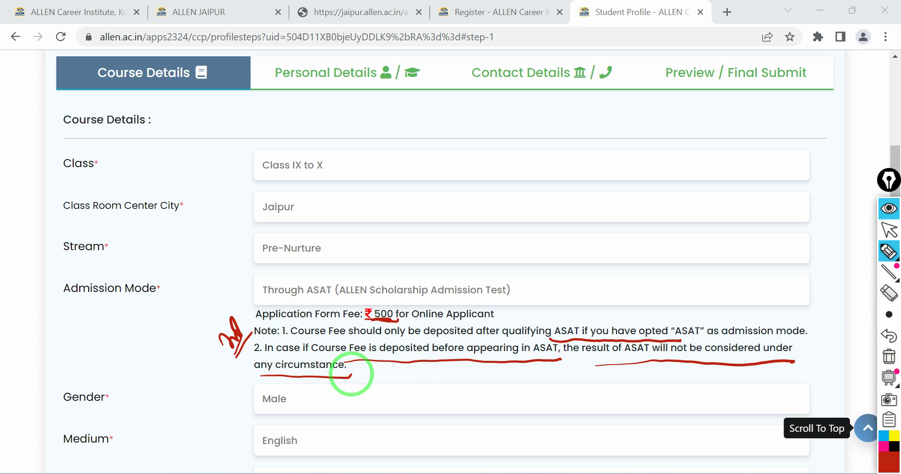
{"action": "left_click", "coordinate": [888, 230]}
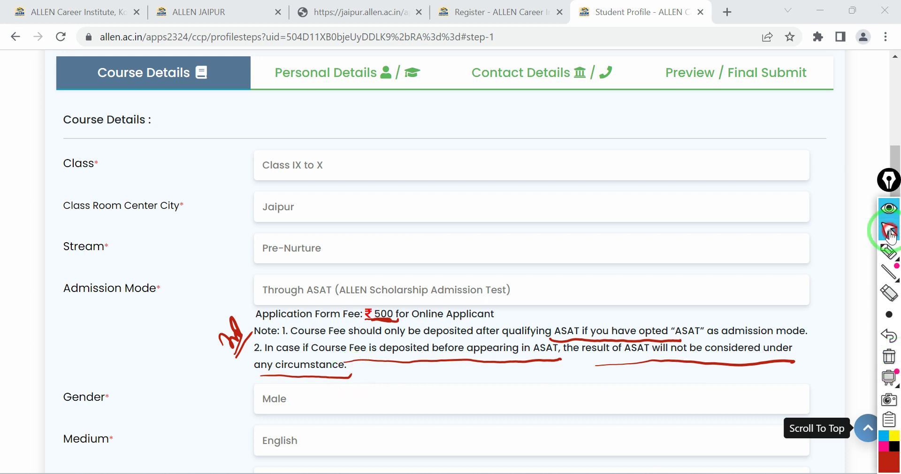
{"action": "left_click", "coordinate": [888, 358]}
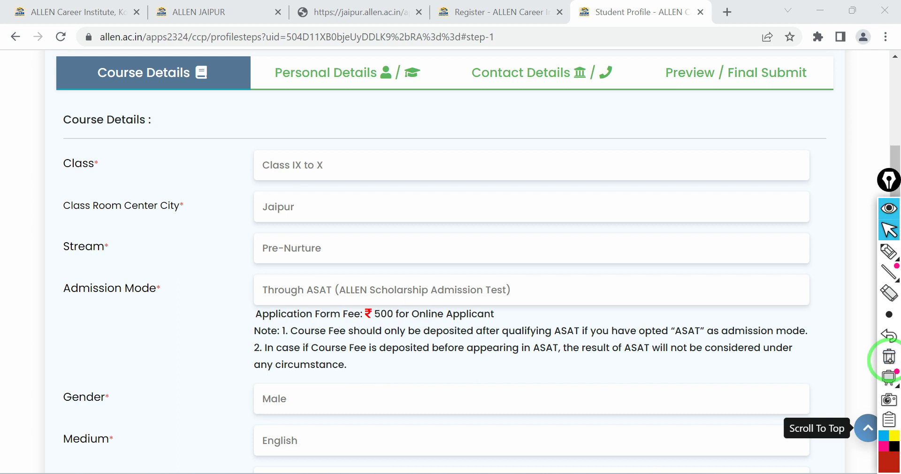
- Open the Medium options and choose English
{"action": "scroll", "coordinate": [888, 360], "scroll_direction": "down", "scroll_amount": 4}
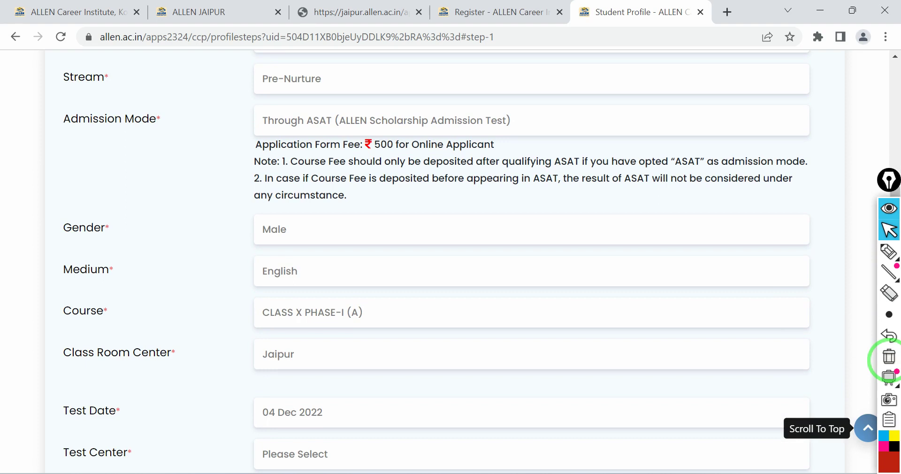
{"action": "key", "text": "space"}
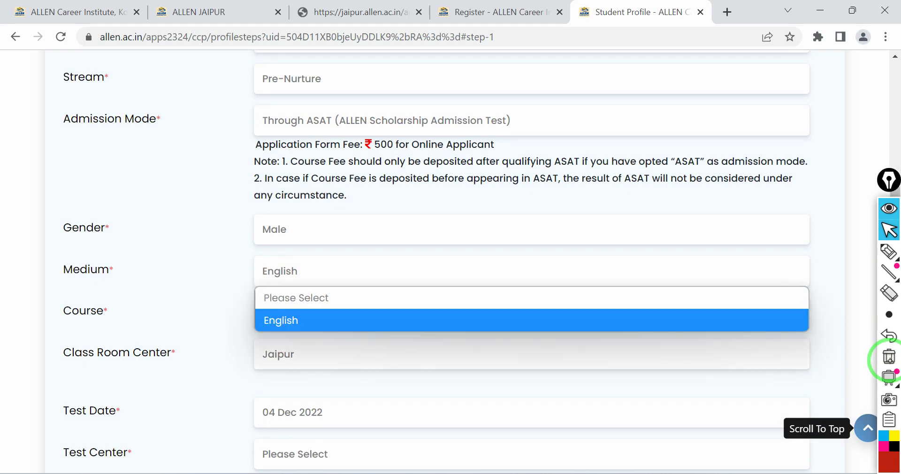
{"action": "key", "text": "Return"}
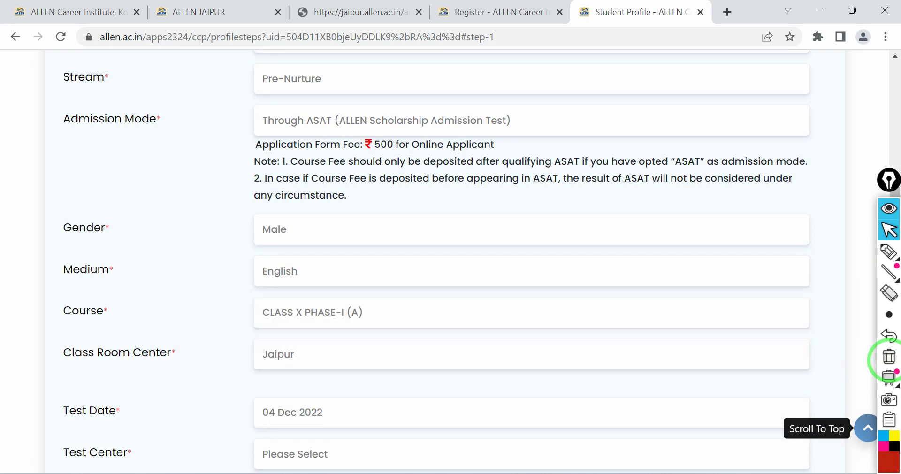
{"action": "key", "text": "alt+Down"}
{"action": "mouse_move", "coordinate": [889, 252]}
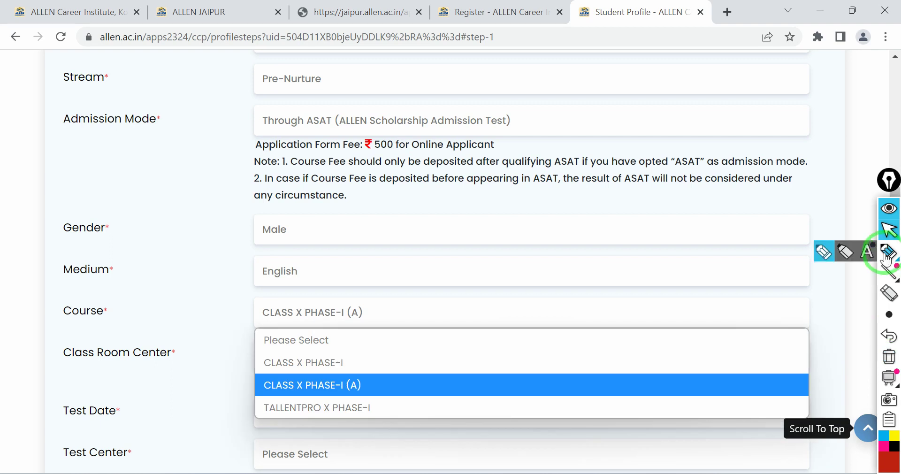
{"action": "left_click", "coordinate": [822, 252]}
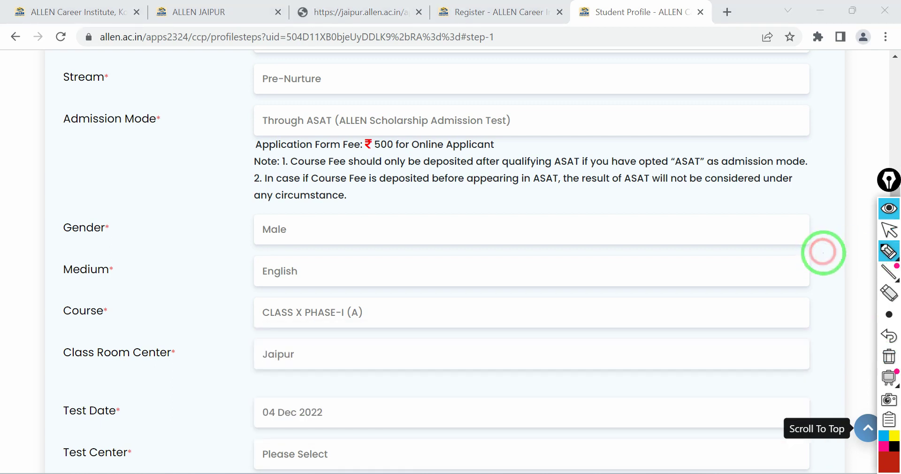
{"action": "left_click", "coordinate": [887, 231]}
- Compare the CLASS X PHASE-I, CLASS X PHASE-I (A) and TALLENTPRO X PHASE-I courses and choose CLASS X PHASE-I (A)
{"action": "key", "text": "alt+Down"}
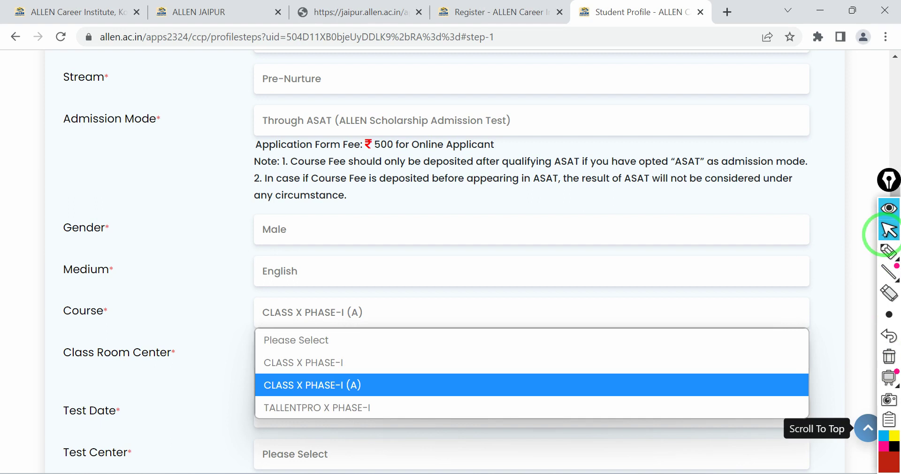
{"action": "key", "text": "Up"}
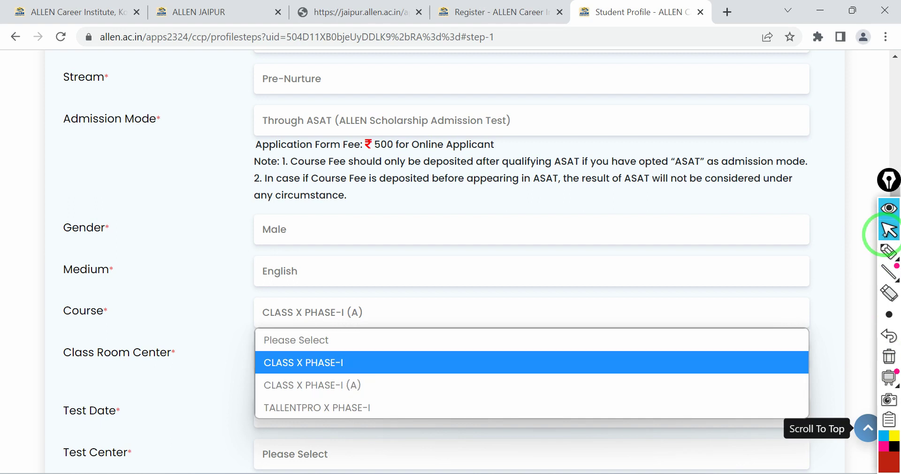
{"action": "key", "text": "Down"}
{"action": "key", "text": "Down"}
{"action": "key", "text": "Up"}
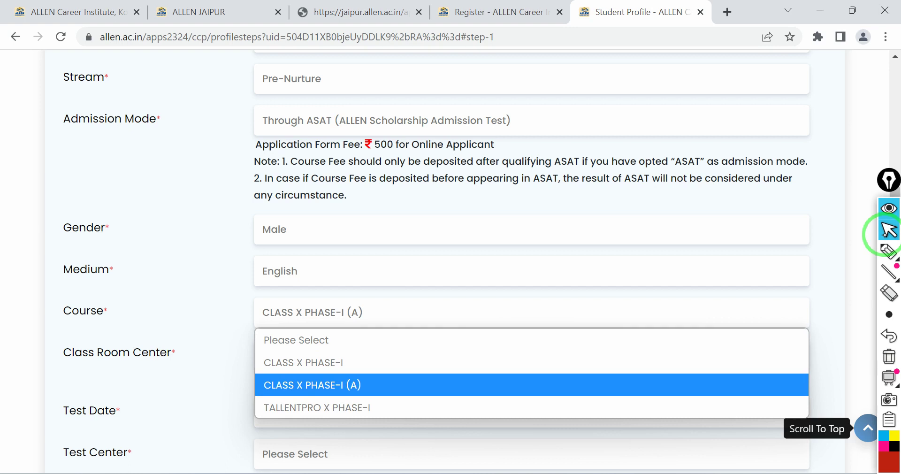
{"action": "key", "text": "Down"}
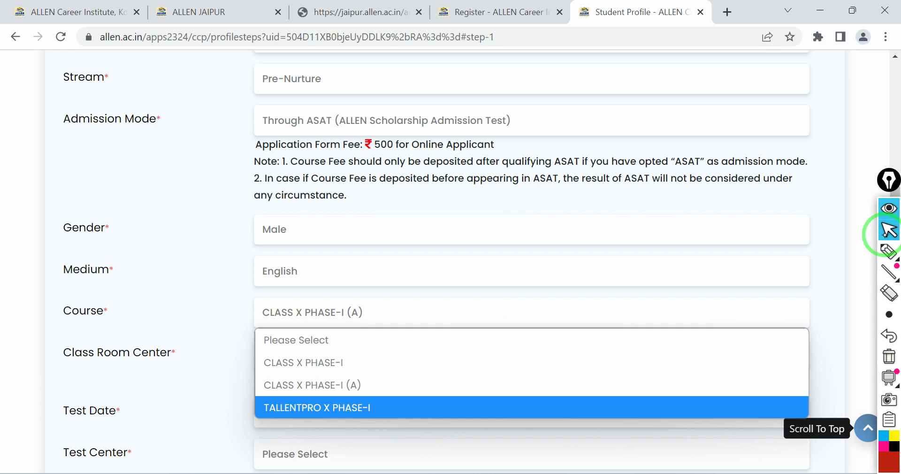
{"action": "key", "text": "Up"}
{"action": "key", "text": "Down"}
{"action": "key", "text": "Up"}
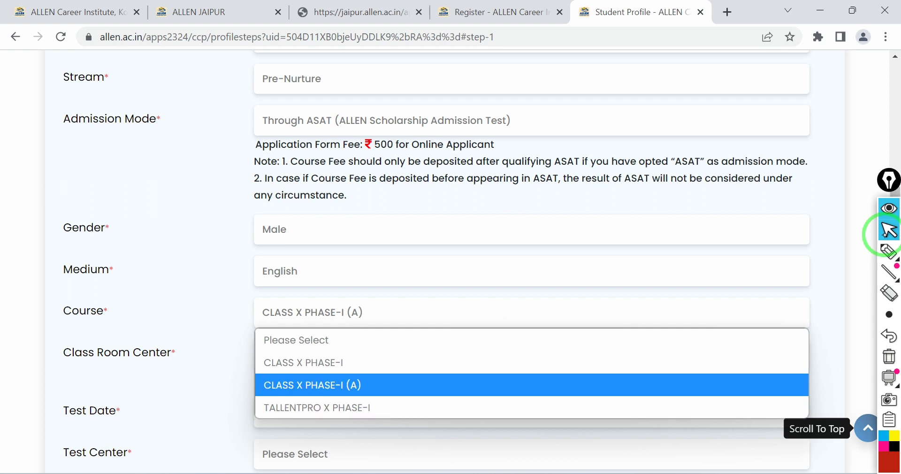
{"action": "key", "text": "Return"}
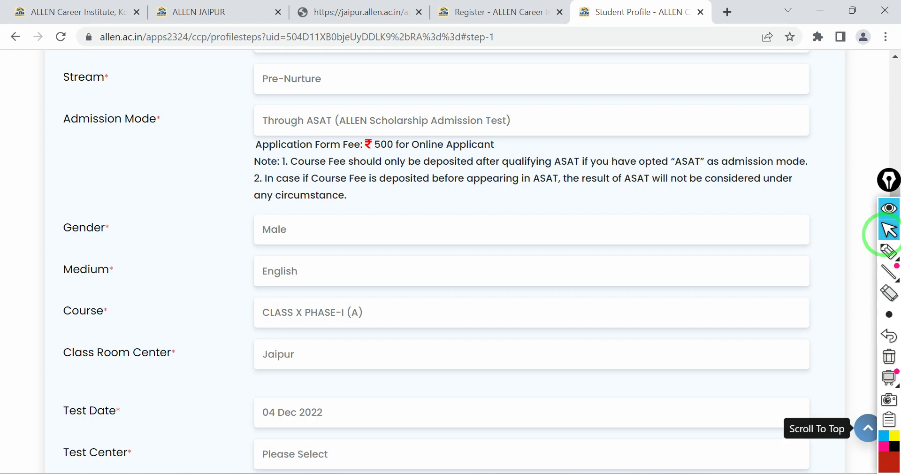
- View the Class Room Center options and choose Jaipur
{"action": "scroll", "coordinate": [451, 263], "scroll_direction": "down", "scroll_amount": 3}
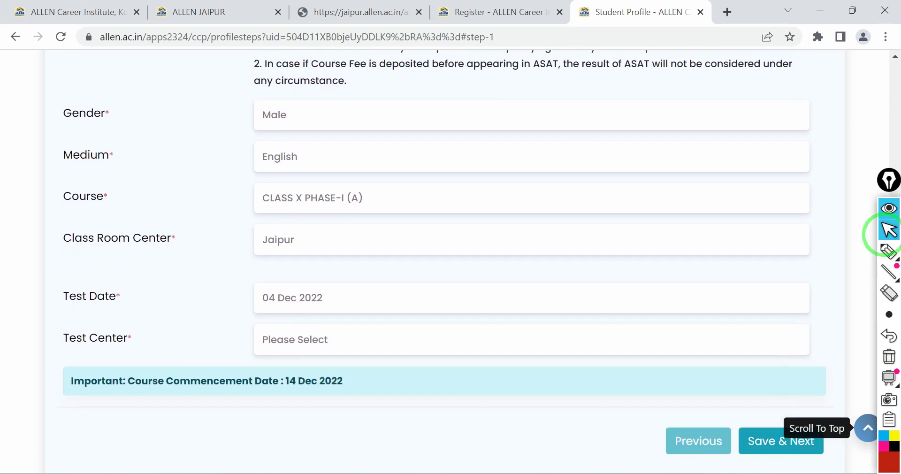
{"action": "key", "text": "space"}
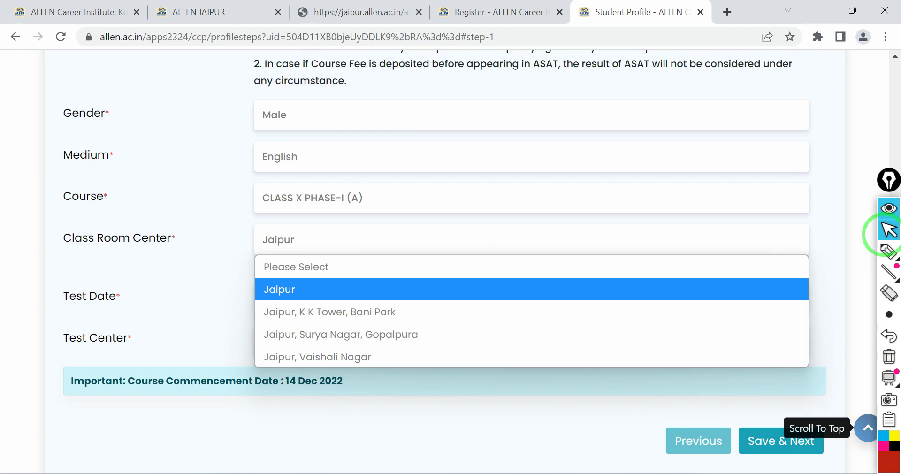
{"action": "key", "text": "Return"}
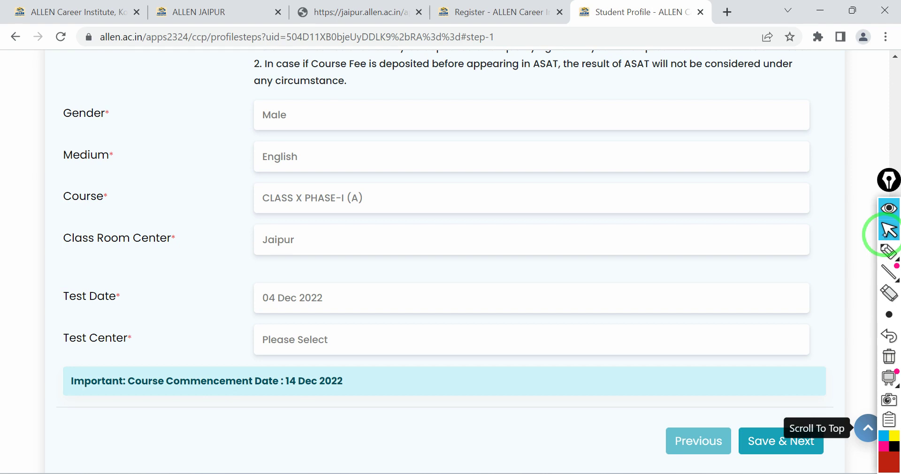
- Set the Test Center to Ahmedabad (Nikol) and look through the full list of available test centers without changing the choice
{"action": "left_click", "coordinate": [531, 339]}
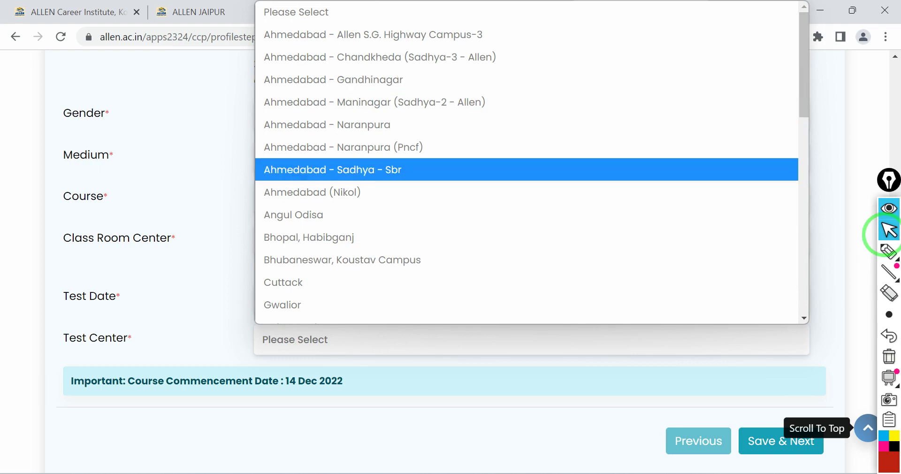
{"action": "left_click", "coordinate": [796, 193]}
{"action": "key", "text": "alt+Down"}
{"action": "key", "text": "Up"}
{"action": "key", "text": "Up"}
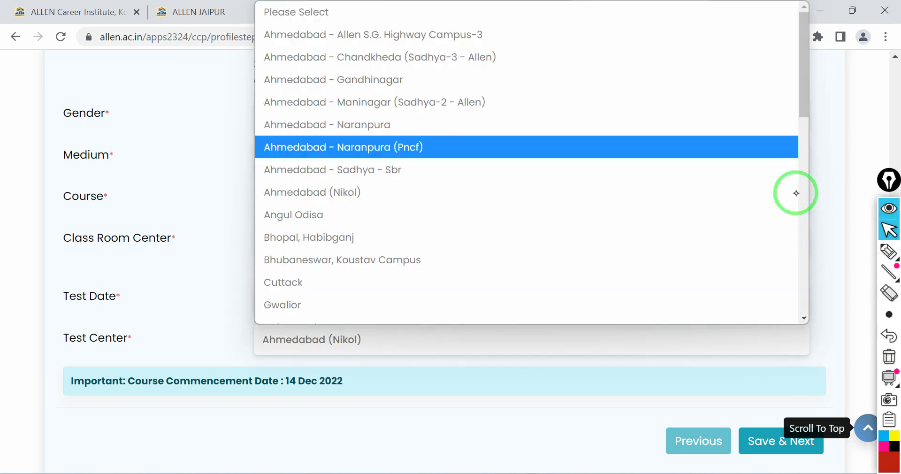
{"action": "left_click", "coordinate": [804, 317]}
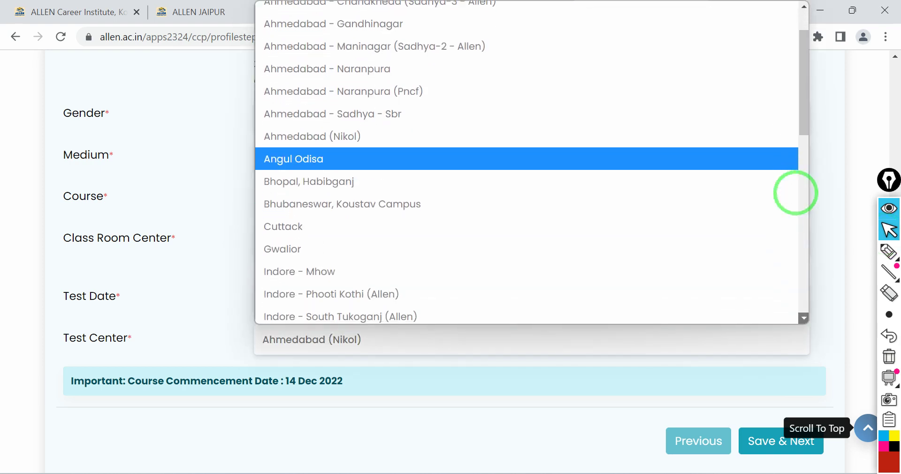
{"action": "scroll", "coordinate": [796, 193], "scroll_direction": "down", "scroll_amount": 5}
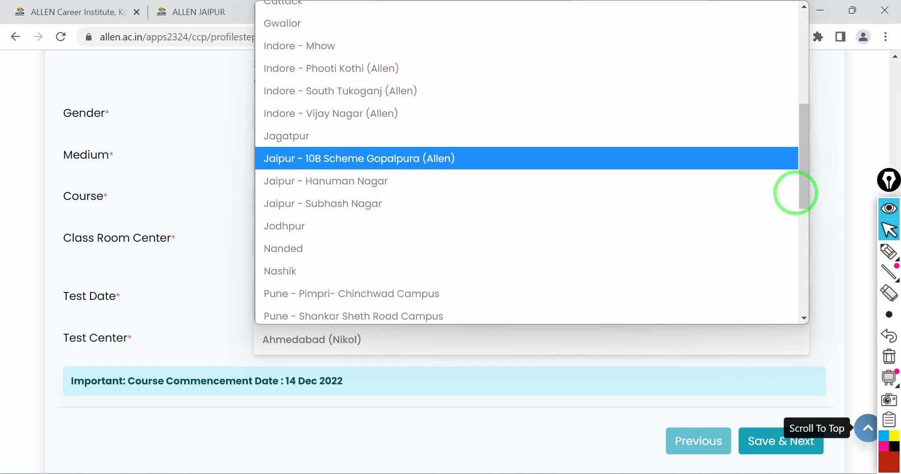
{"action": "scroll", "coordinate": [797, 193], "scroll_direction": "up", "scroll_amount": 1}
{"action": "scroll", "coordinate": [796, 193], "scroll_direction": "down", "scroll_amount": 6}
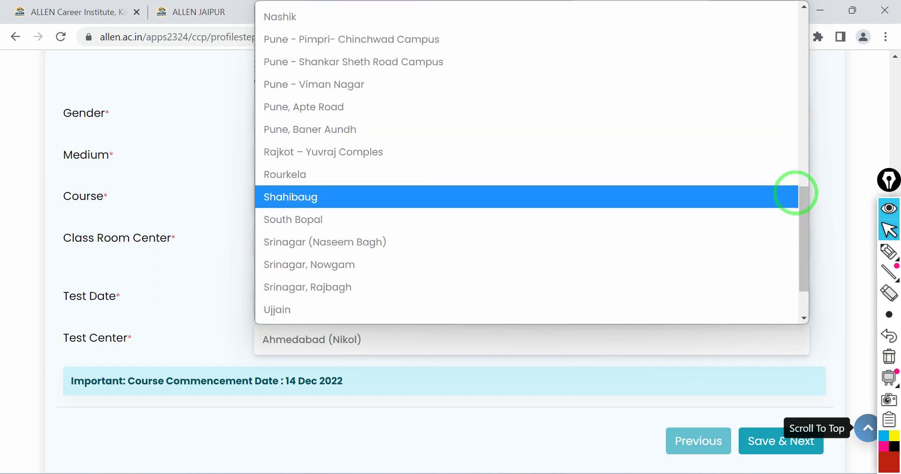
{"action": "key", "text": "Escape"}
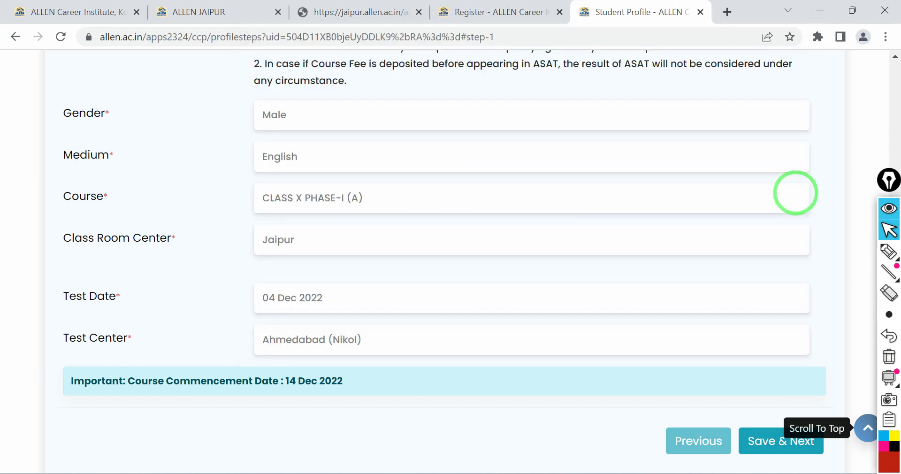
- Review the filled-in Course Details entries, from the test center back up to the class
{"action": "scroll", "coordinate": [796, 192], "scroll_direction": "up", "scroll_amount": 8}
{"action": "scroll", "coordinate": [796, 193], "scroll_direction": "down", "scroll_amount": 4}
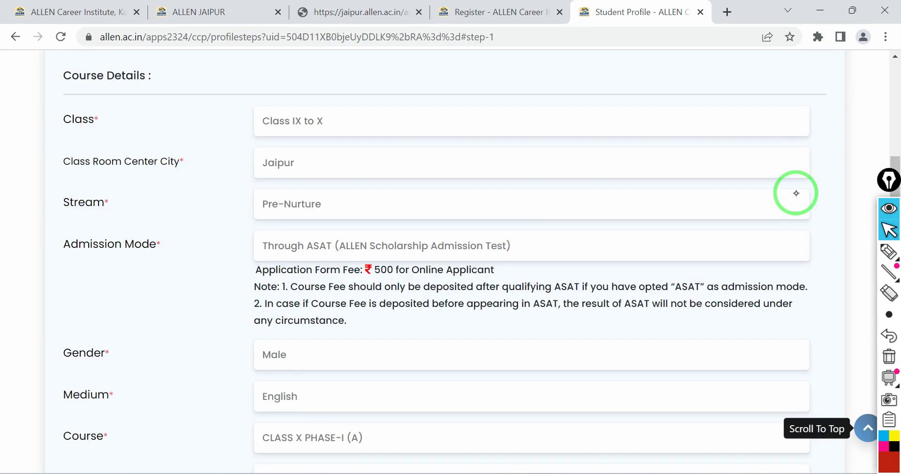
{"action": "scroll", "coordinate": [796, 193], "scroll_direction": "up", "scroll_amount": 1}
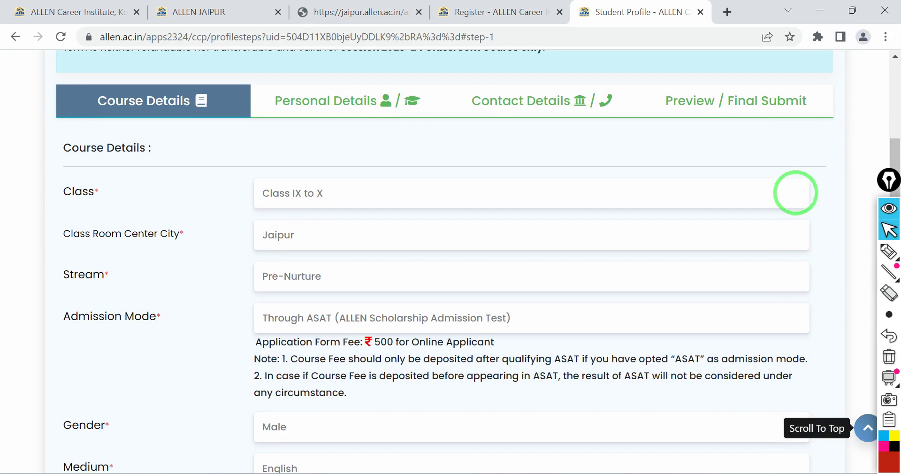